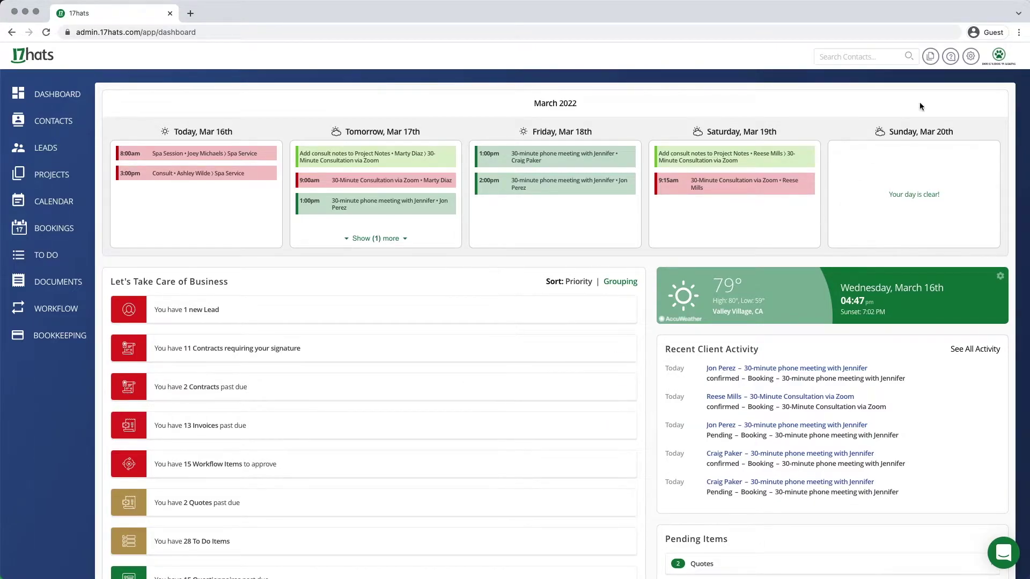
Open Account Settings > Documents & Emails to view the saved email templates under My Templates.
click(930, 57)
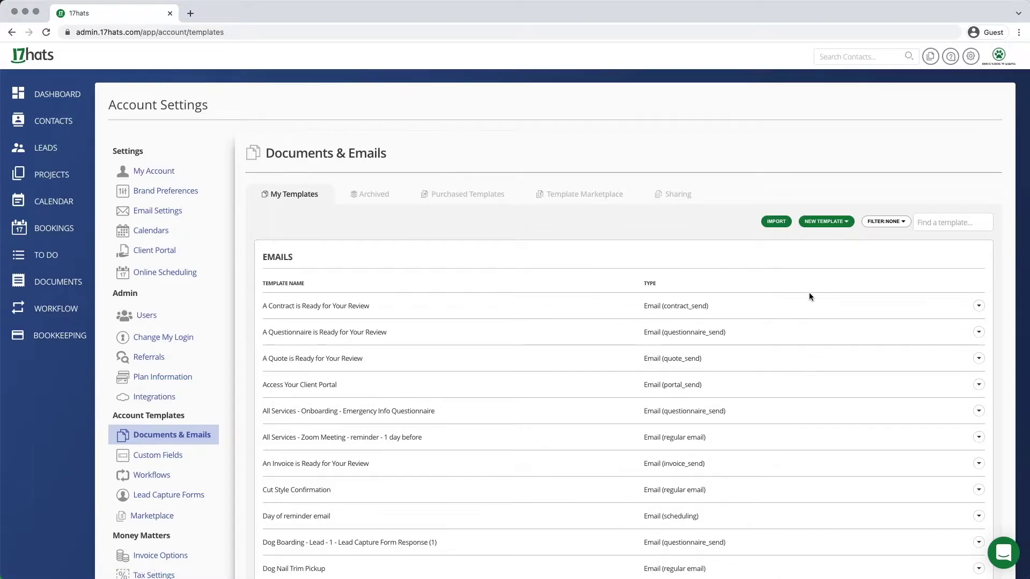
Create a new email template named 'Dog Grooming - Confirmation Email'.
click(826, 224)
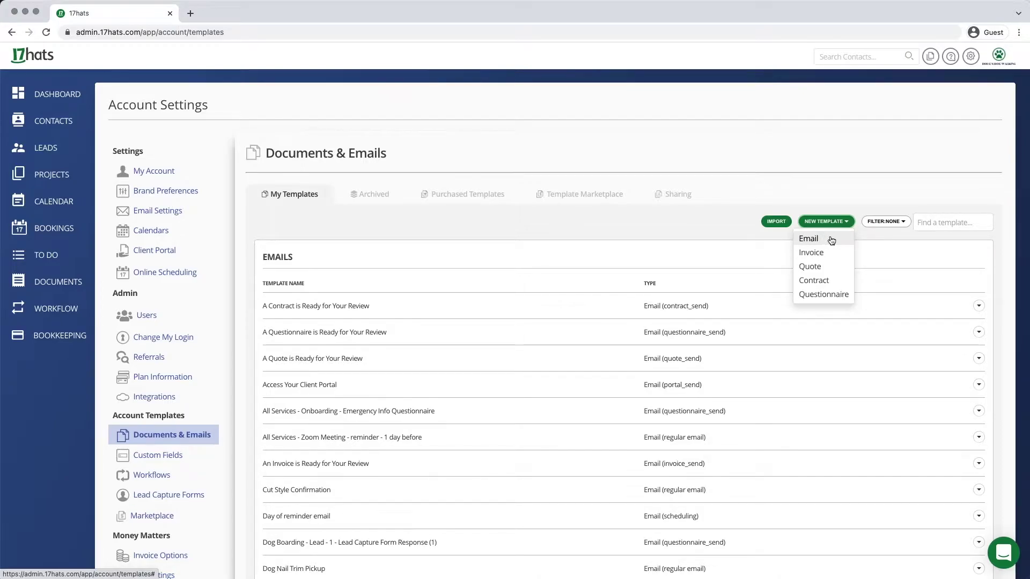
click(831, 239)
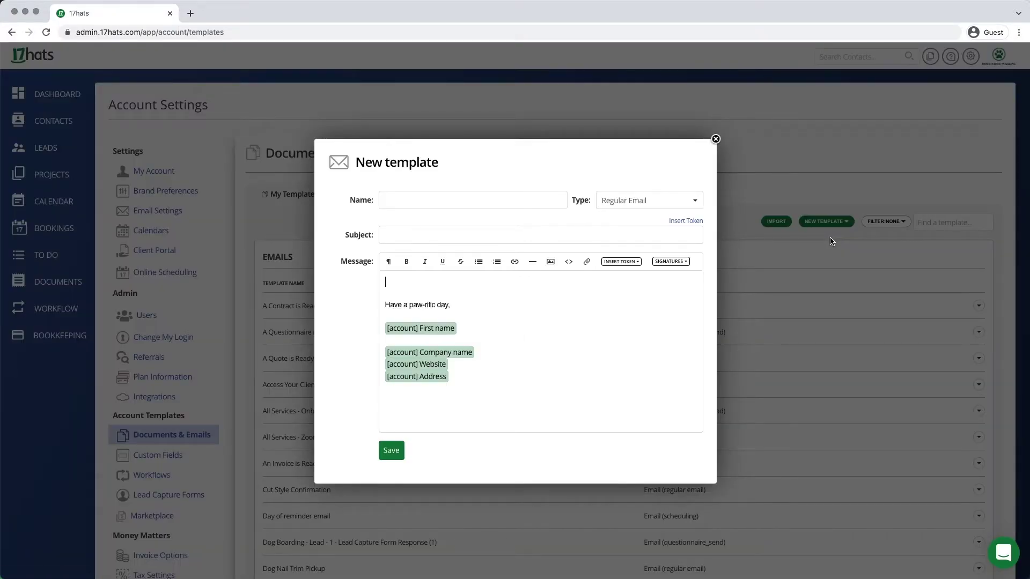
click(544, 200)
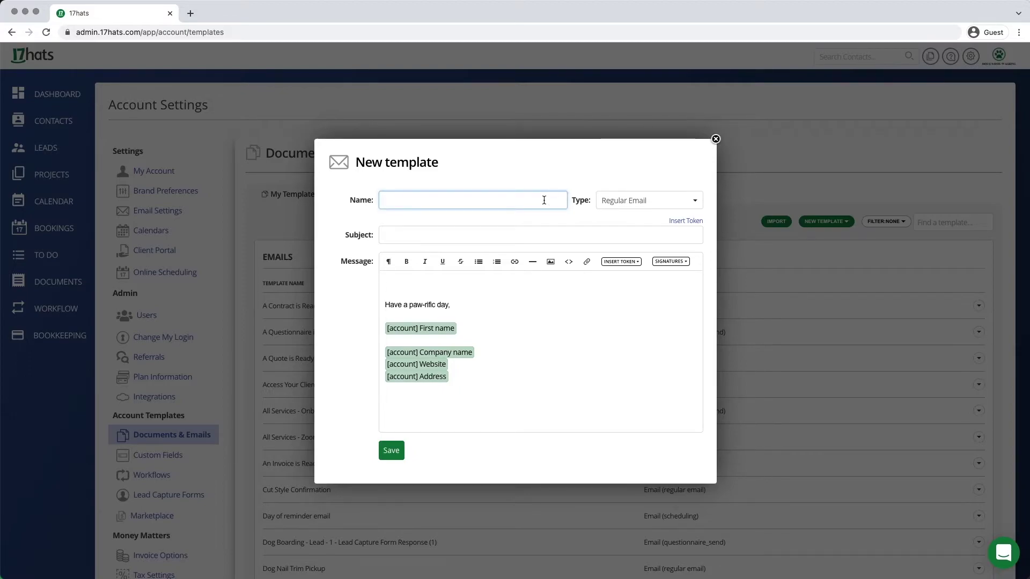
text(Dog Grooming - Confirm)
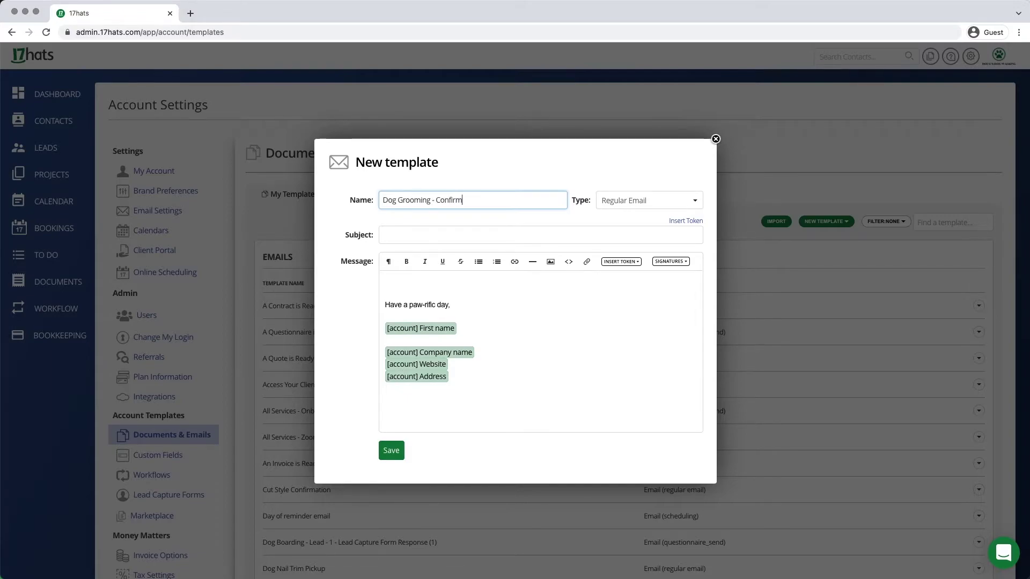
text(ation Email)
click(539, 234)
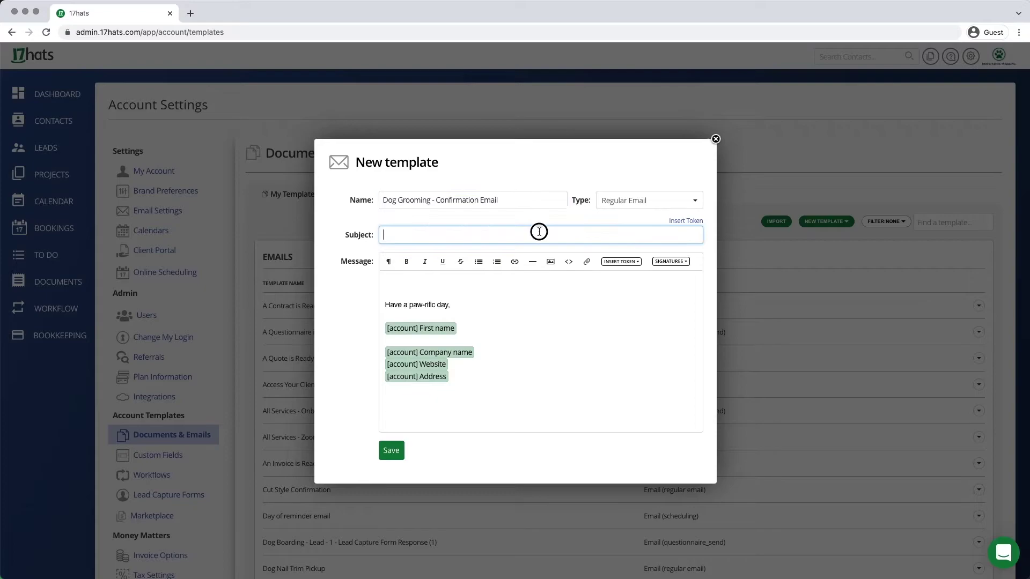
Set the subject to the contact first name token, '- confirming your', then the project name token.
click(675, 220)
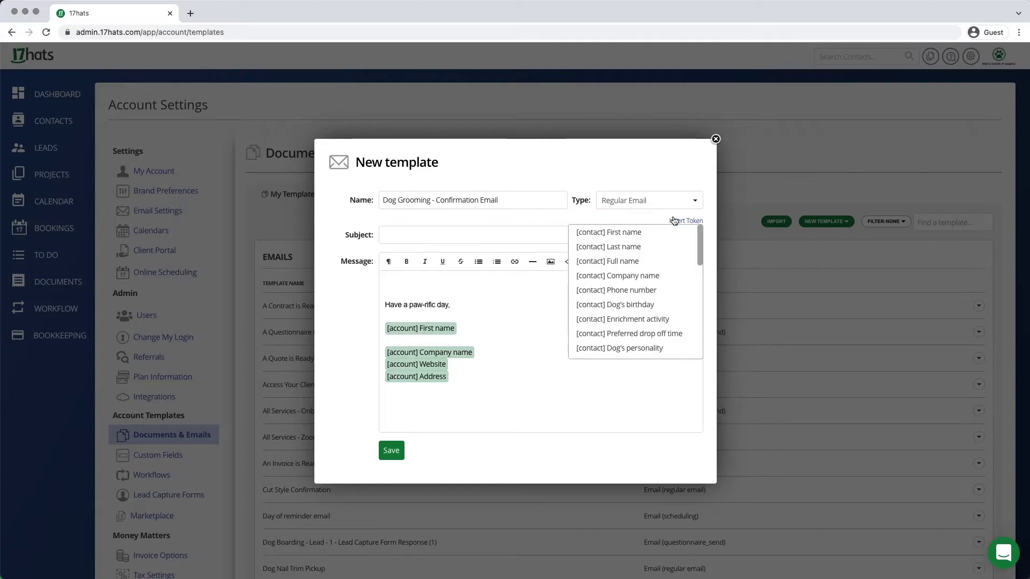
click(648, 231)
text(- )
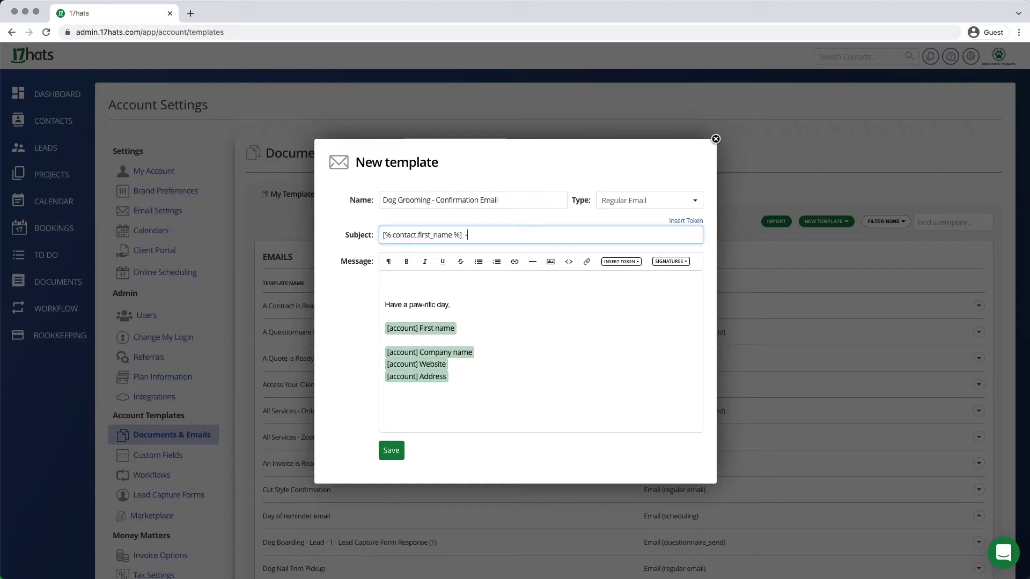
text(confirming you r)
click(696, 222)
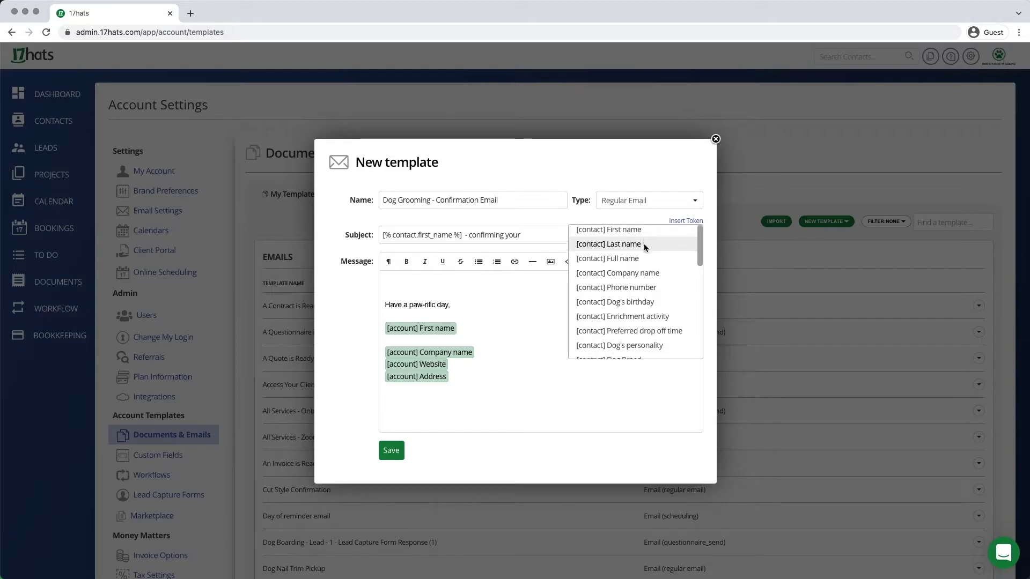
scroll(644, 243, down, 5)
scroll(646, 248, down, 2)
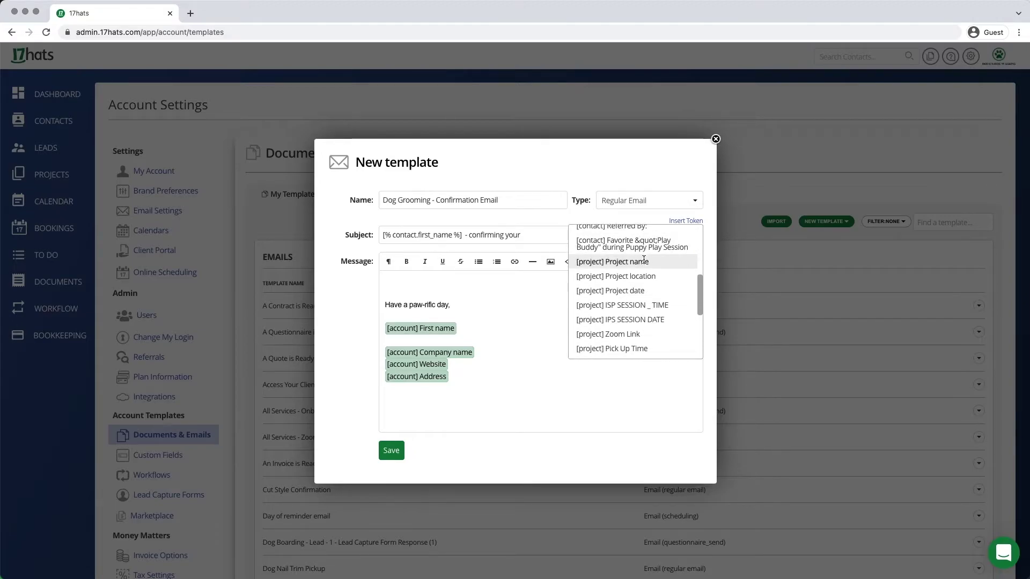
click(643, 260)
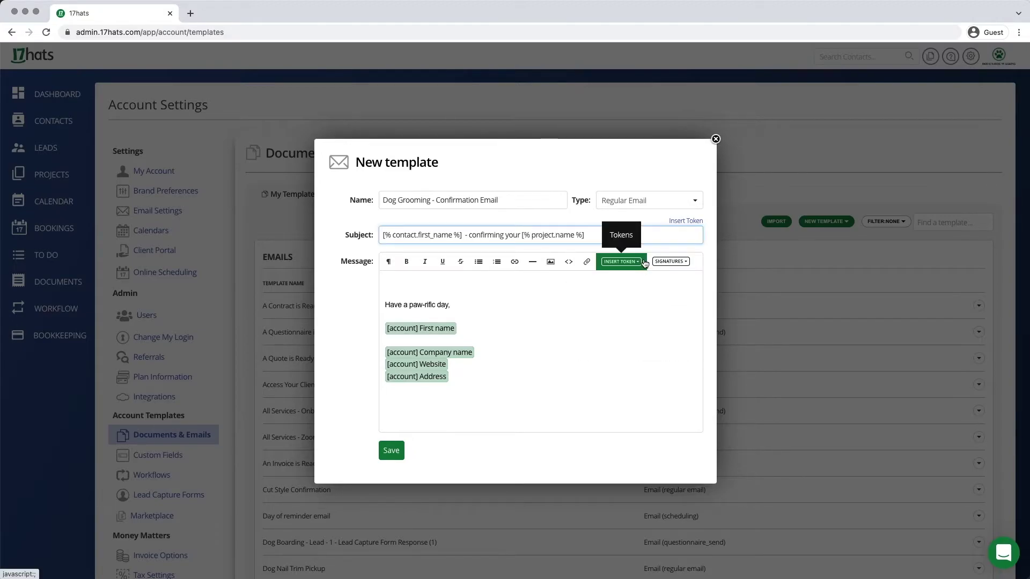
Start the message body with 'Hi' plus the contact first name token and a comma.
click(436, 276)
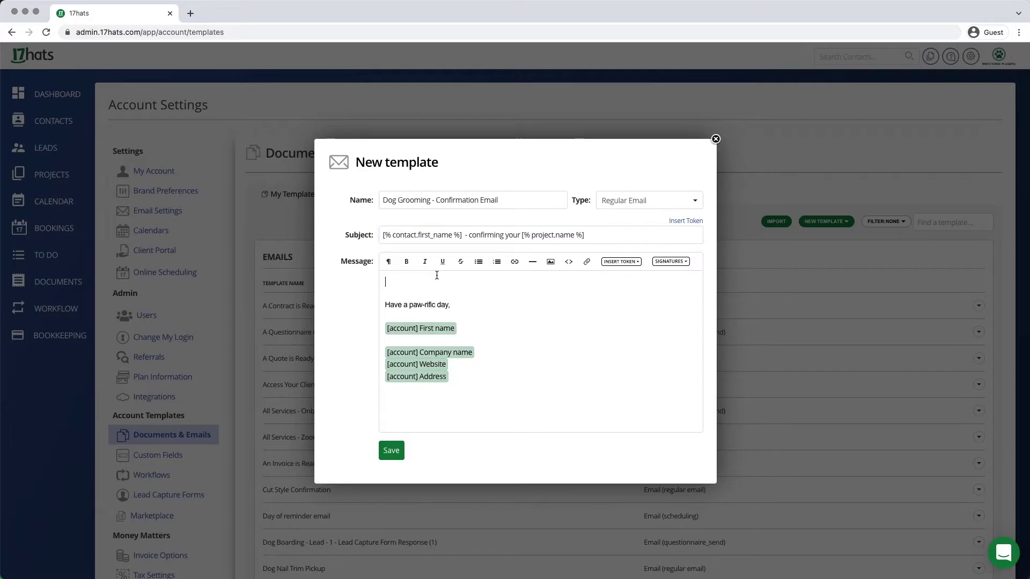
text(Hi)
click(620, 262)
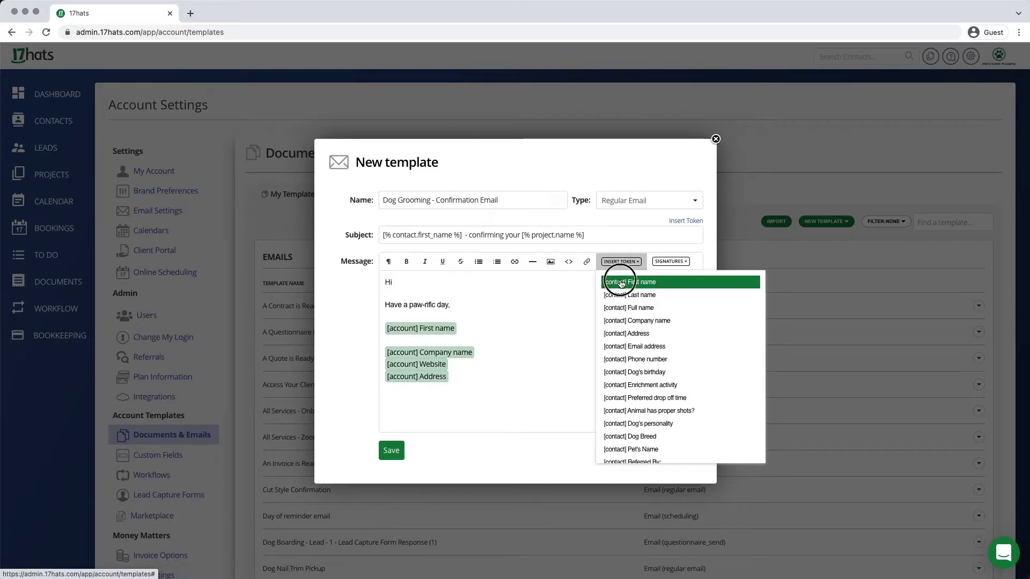
click(621, 283)
text(,)
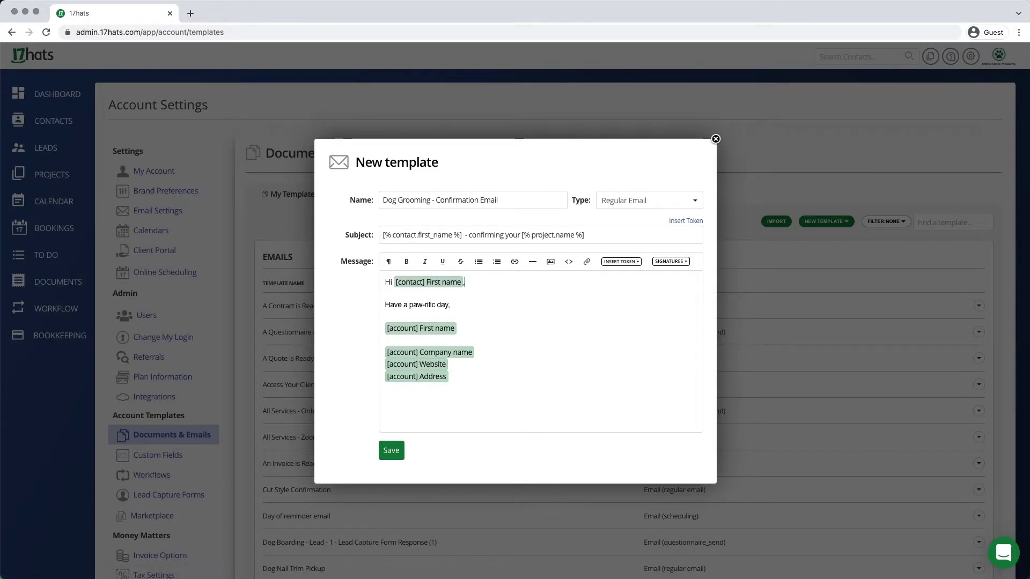
key(Return)
key(Return)
Add 'Just confirming that I will see you tomorrow' followed by the project date token.
text(Just )
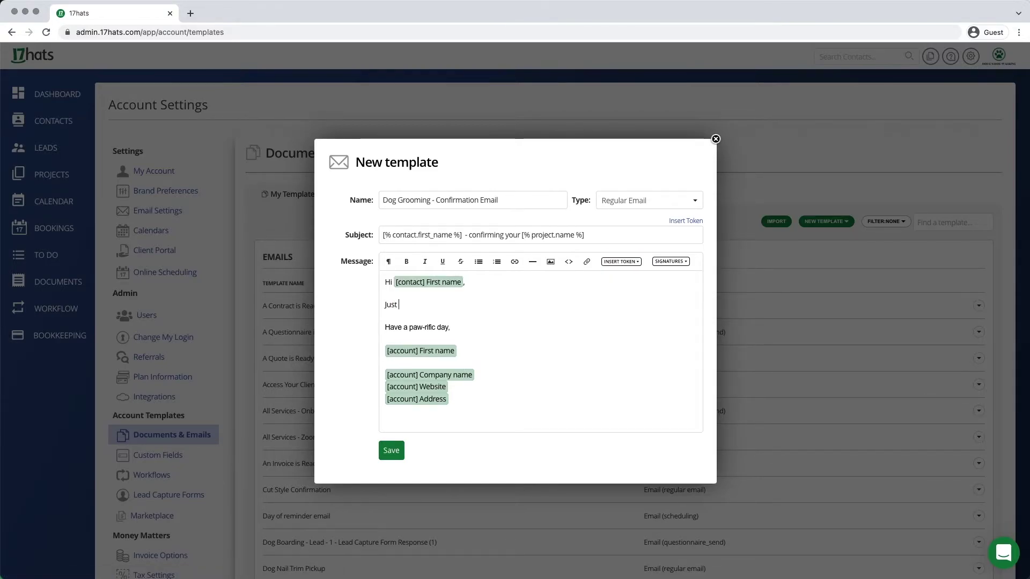
text(confirming that I wil)
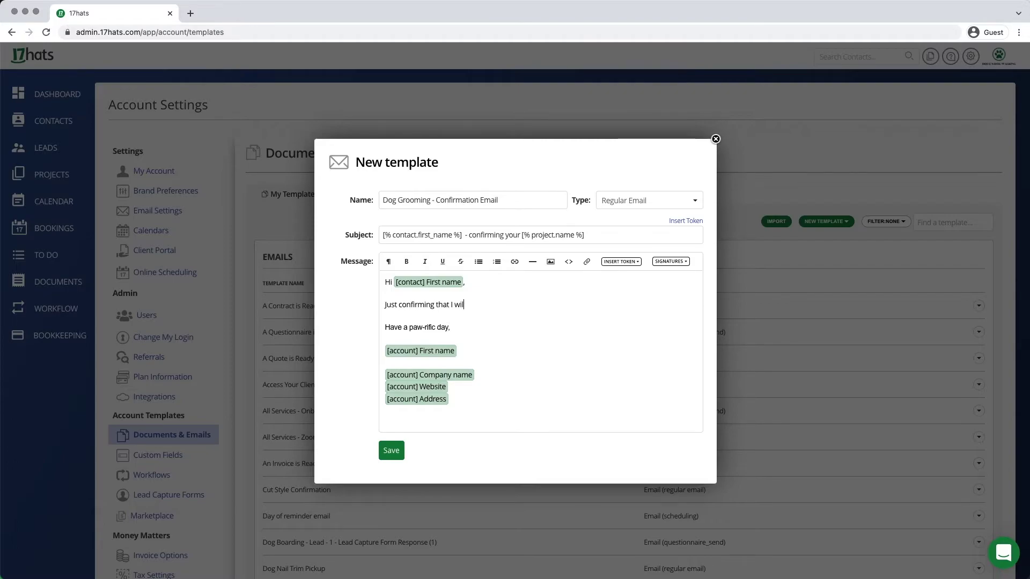
text(l see you tomorrow,)
click(621, 261)
scroll(619, 307, down, 1)
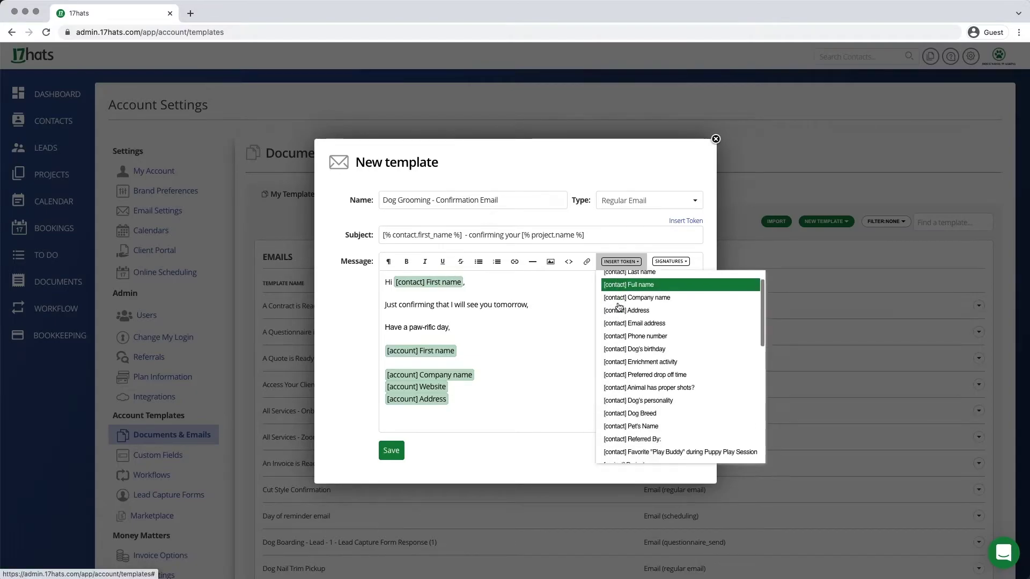
scroll(620, 307, down, 6)
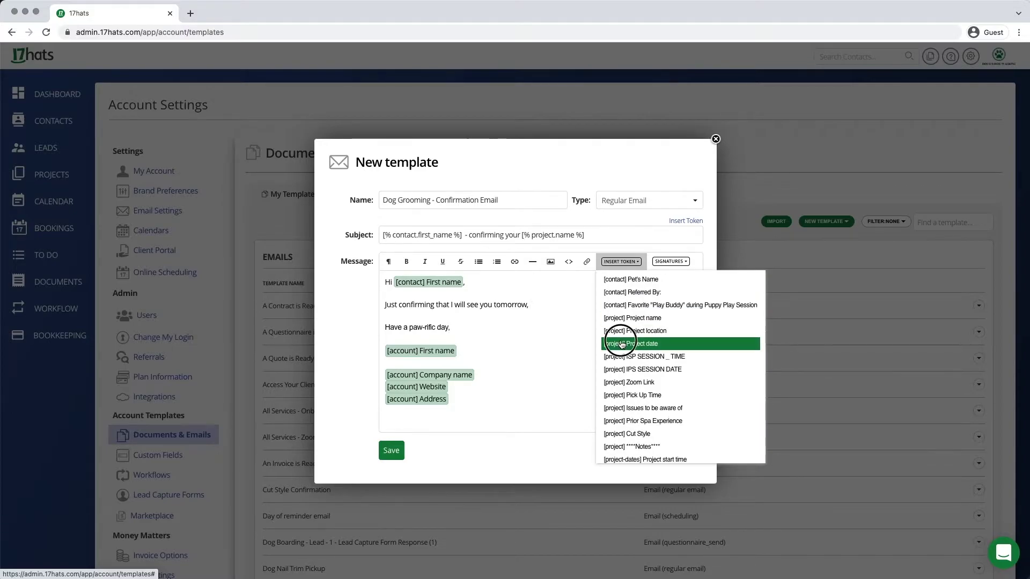
click(621, 344)
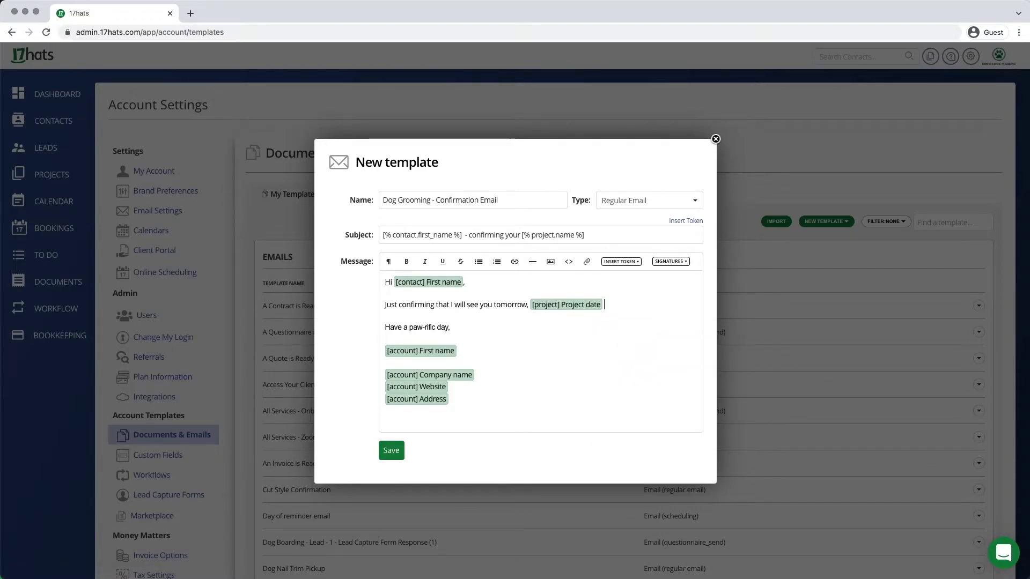
Append 'at' with the project start time token, then 'Will you please confirm that your address is:'.
text(at)
click(623, 261)
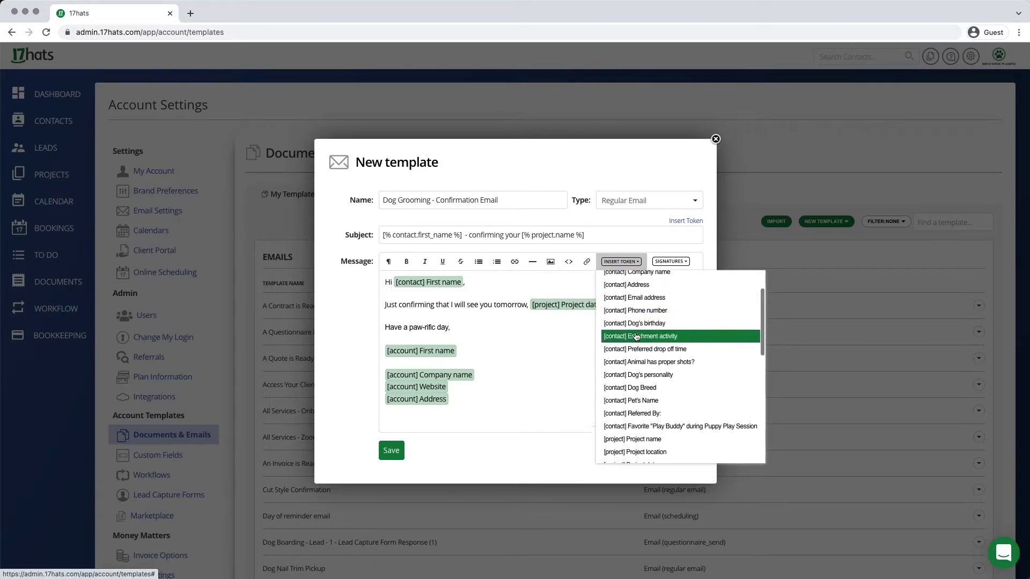
scroll(636, 337, down, 5)
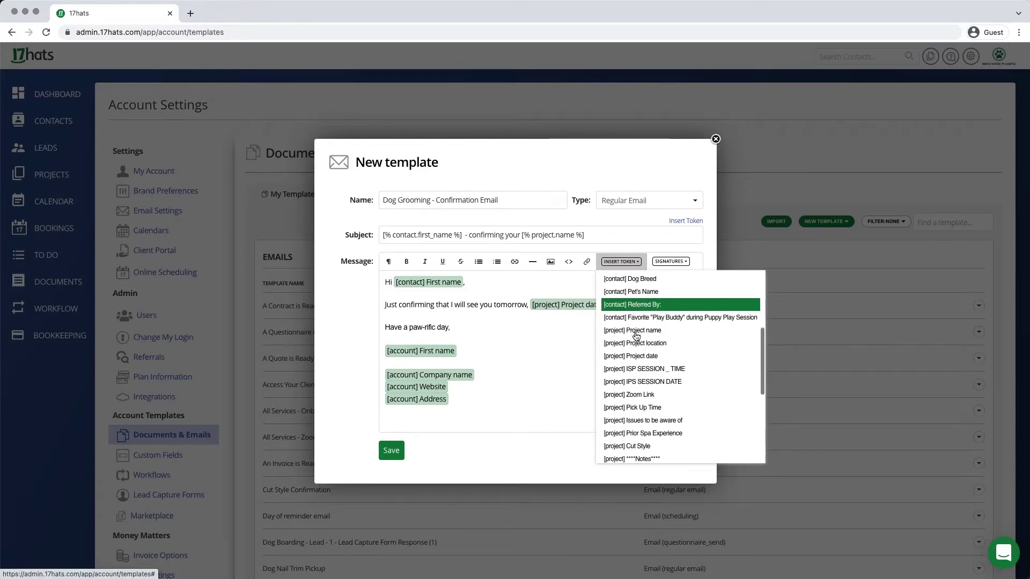
scroll(637, 337, down, 7)
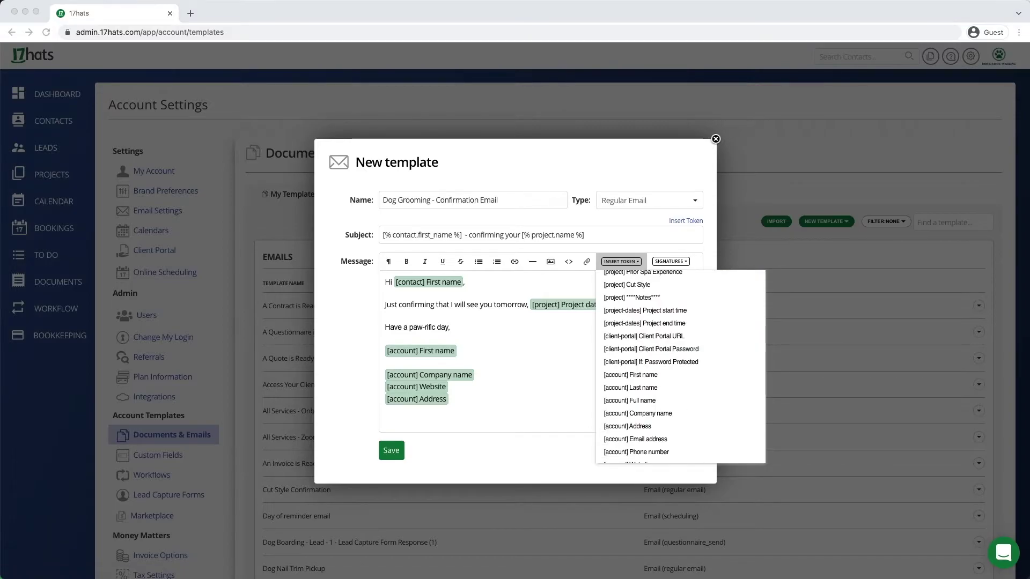
scroll(668, 408, up, 4)
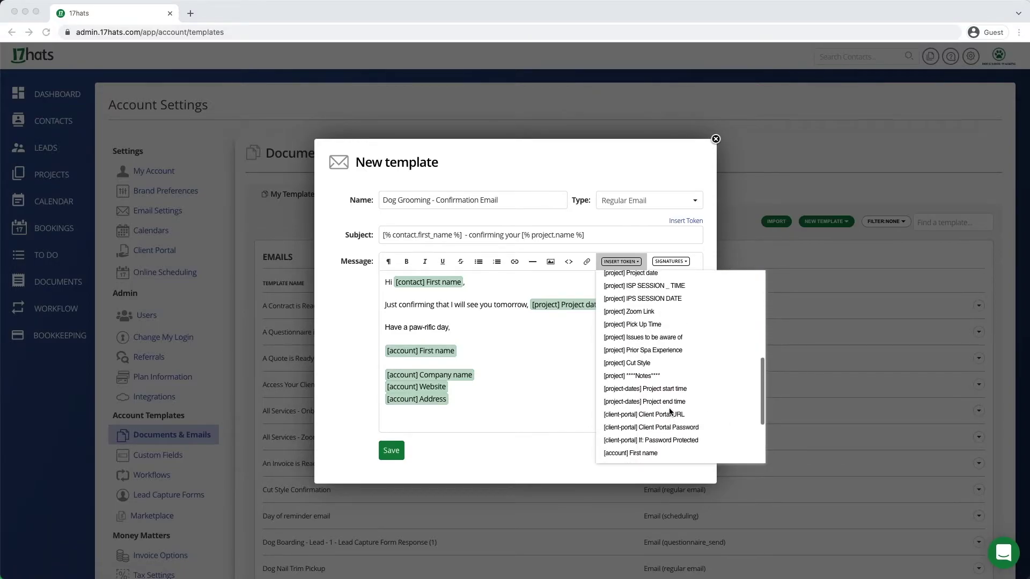
click(633, 389)
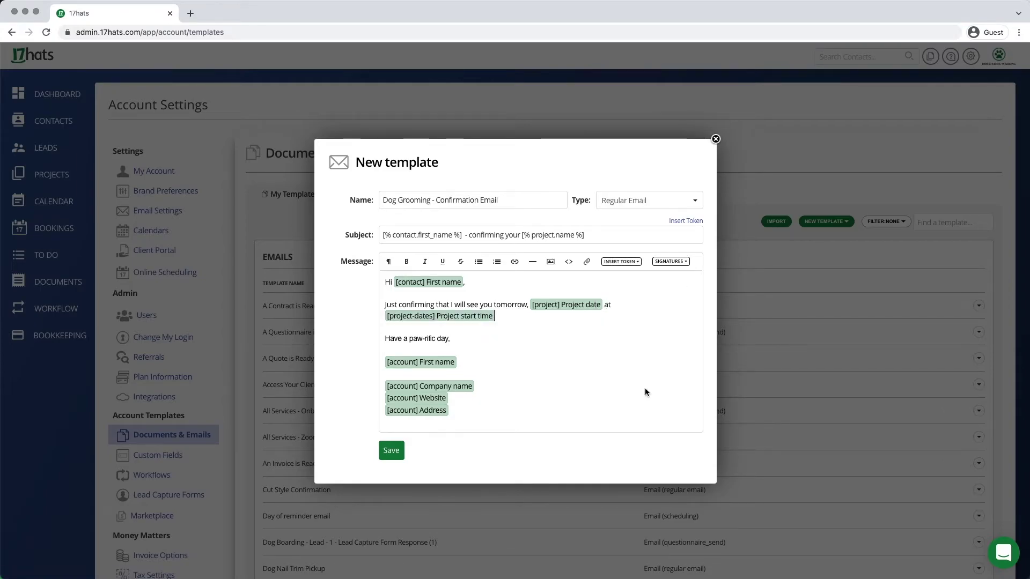
text(/)
text( Will you please)
text( confirm that you)
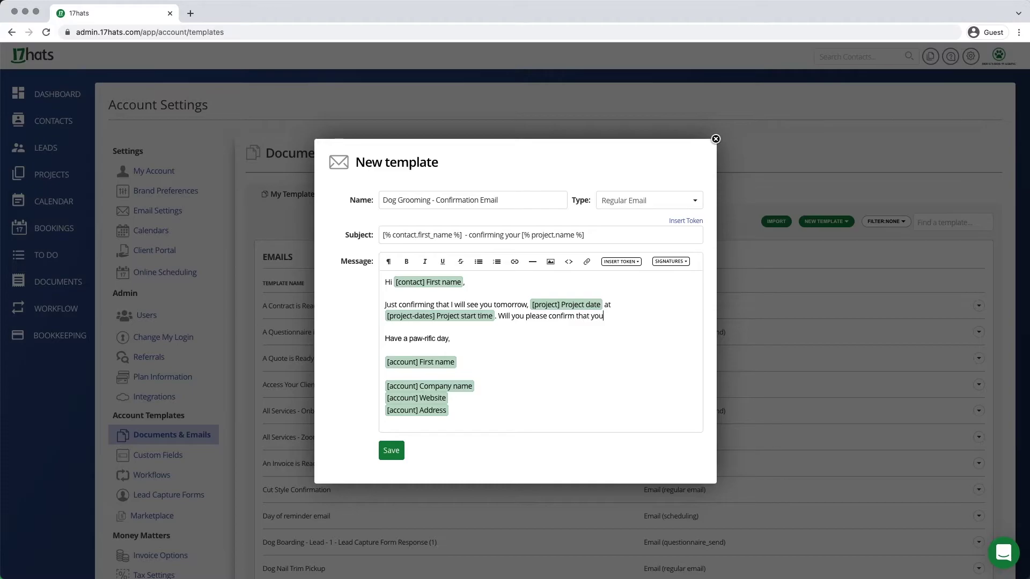
text(r address is:)
Put the address question in its own paragraph with a new line beneath it for the address.
click(500, 314)
key(Return)
key(Return)
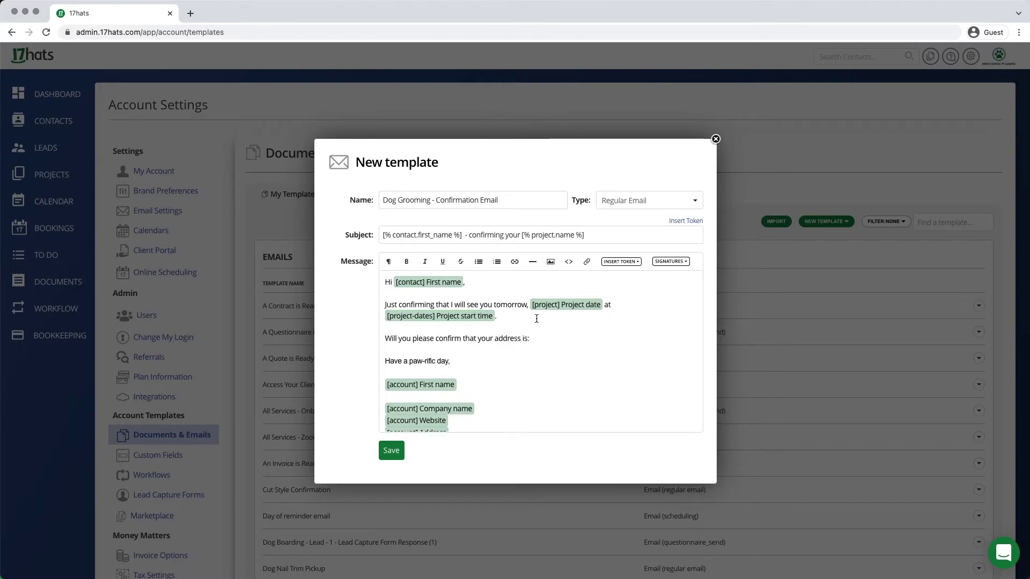
click(543, 340)
key(Return)
click(622, 261)
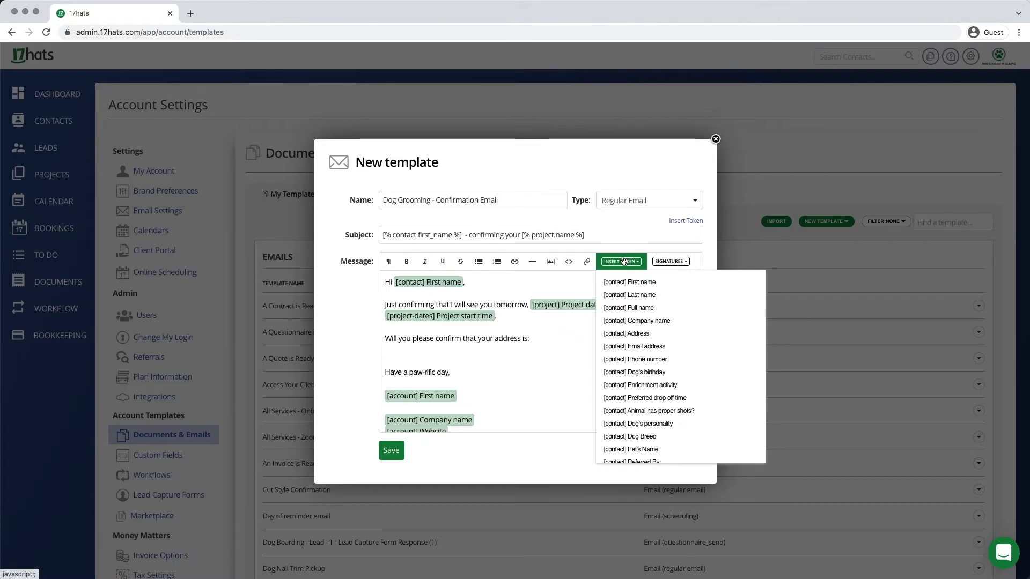
scroll(662, 319, down, 2)
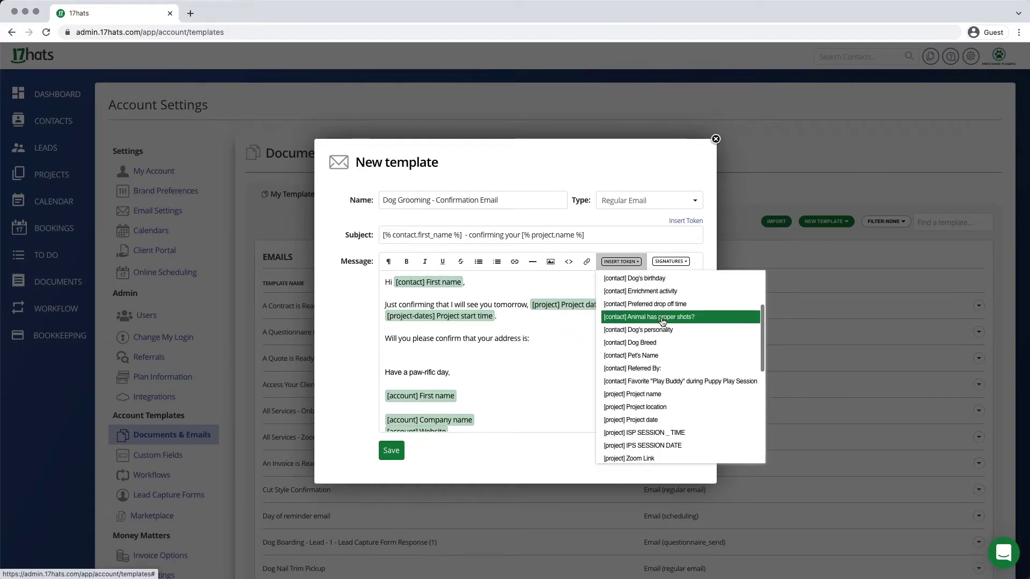
scroll(662, 320, down, 1)
Insert the project location token, then start a new line 'Thanks and see you tomorrow'.
click(663, 391)
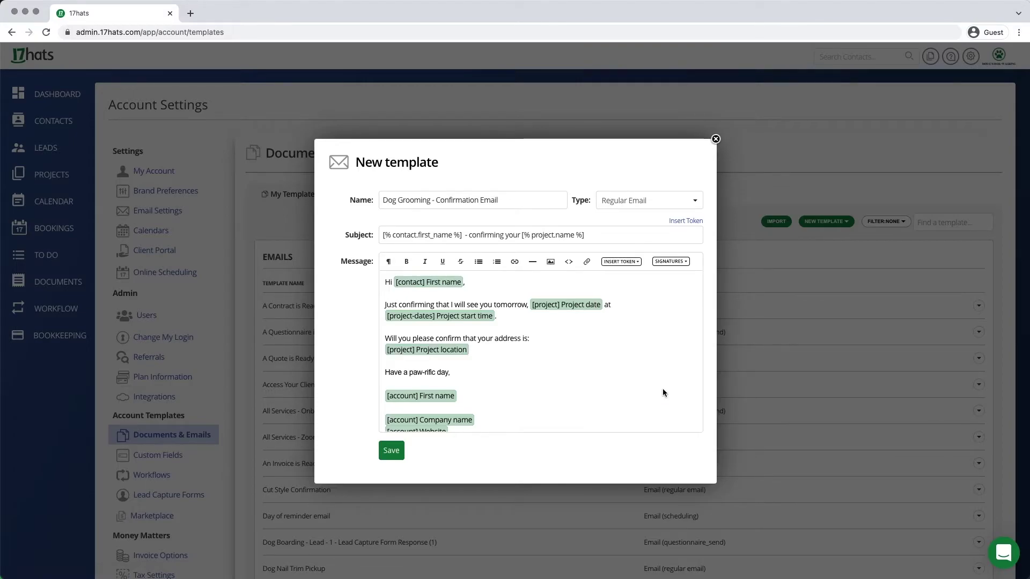
key(Return)
text(Thanks and)
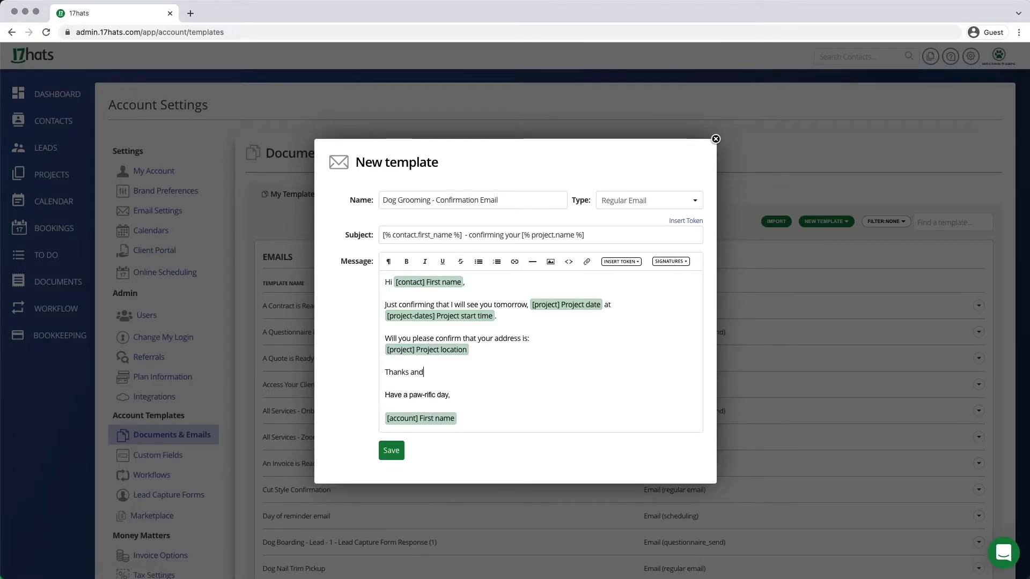
text( see you tomorrow at)
End the closing line with the project start time token and '!', then save the template.
click(621, 261)
scroll(663, 321, down, 8)
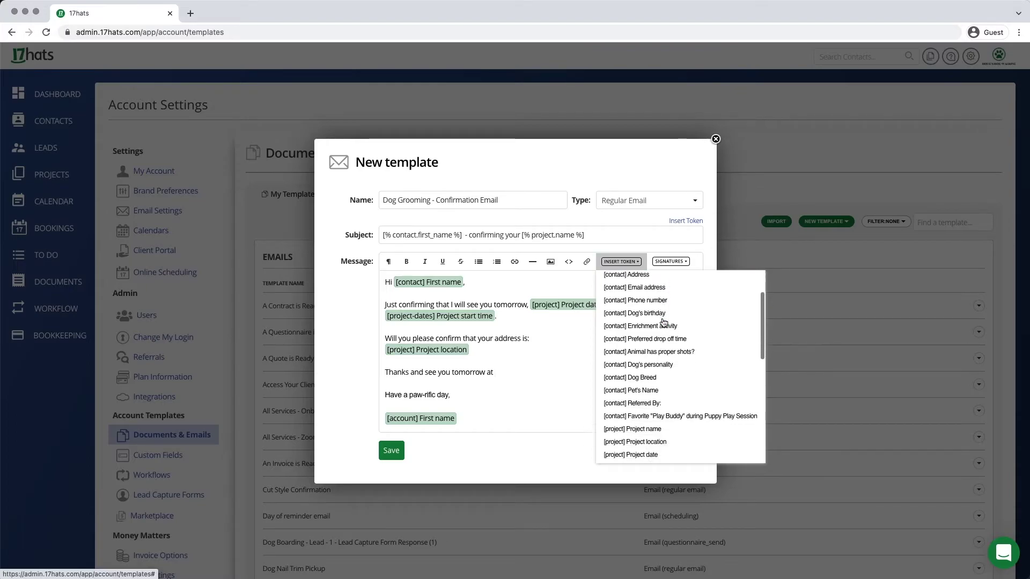
scroll(663, 322, down, 3)
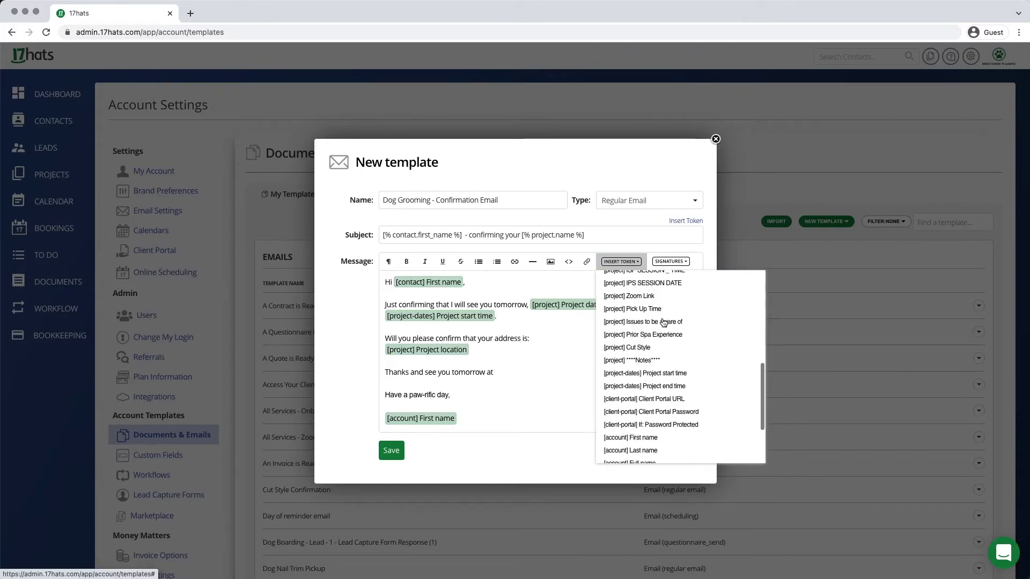
click(664, 356)
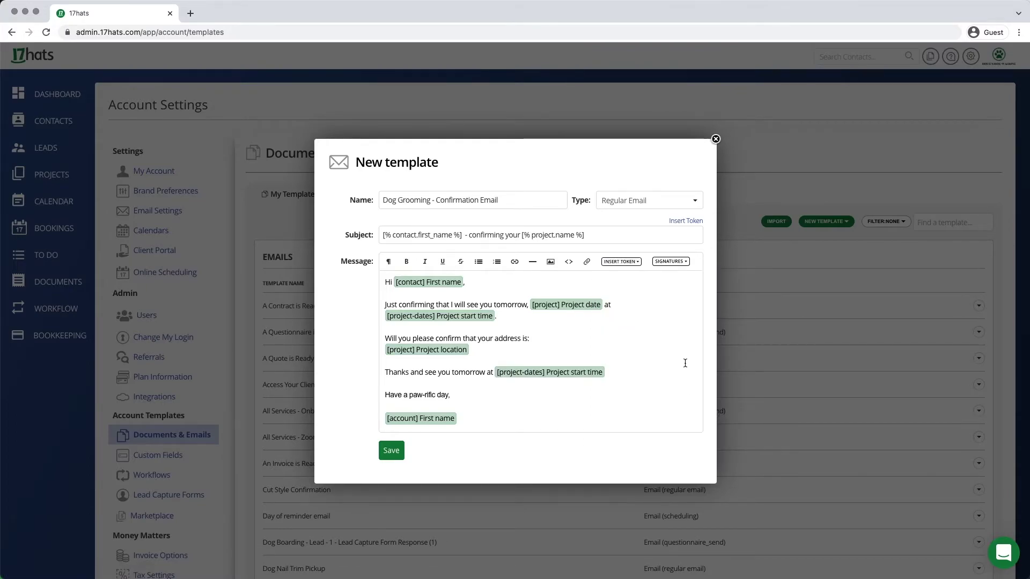
text(!)
click(391, 450)
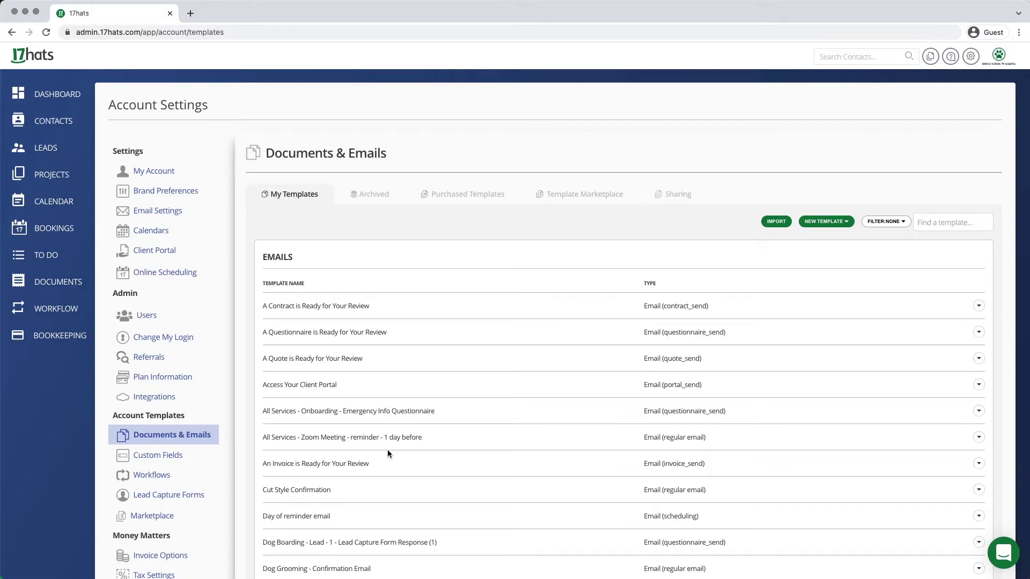
Search contacts for the client by name and open her In-Home Dog Grooming project.
click(826, 59)
text(emma)
click(841, 121)
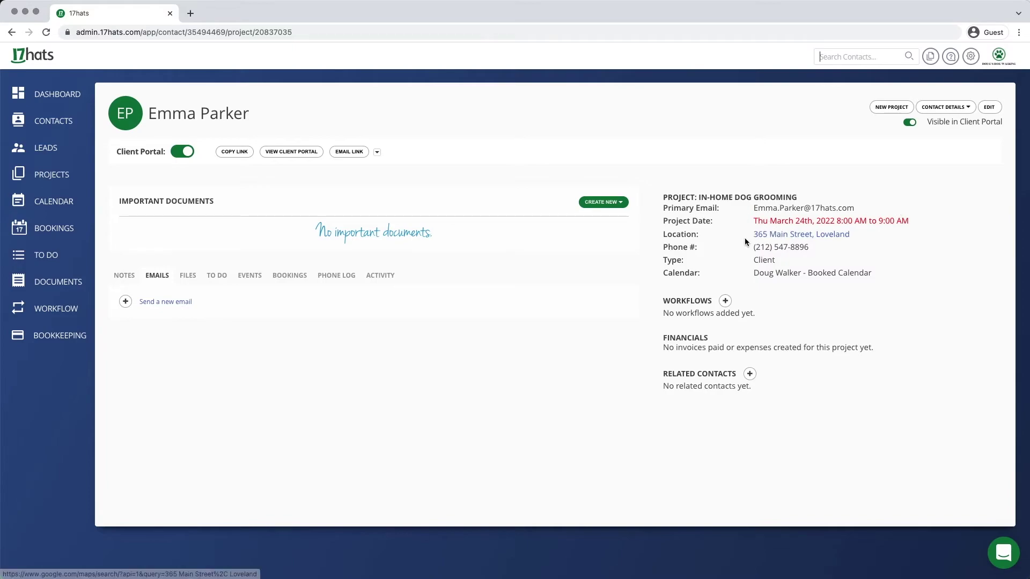
drag(816, 198, 685, 192)
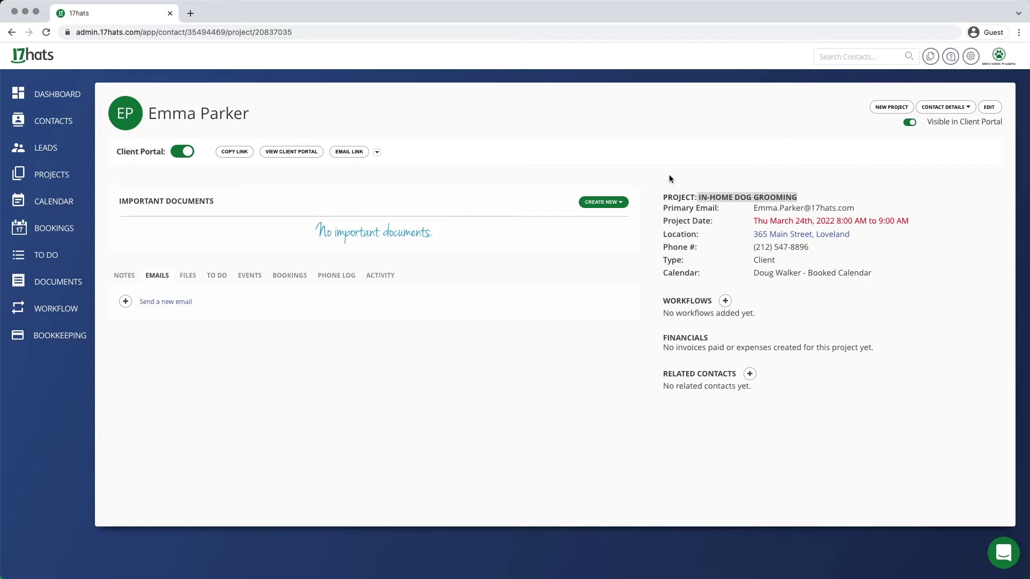
click(668, 175)
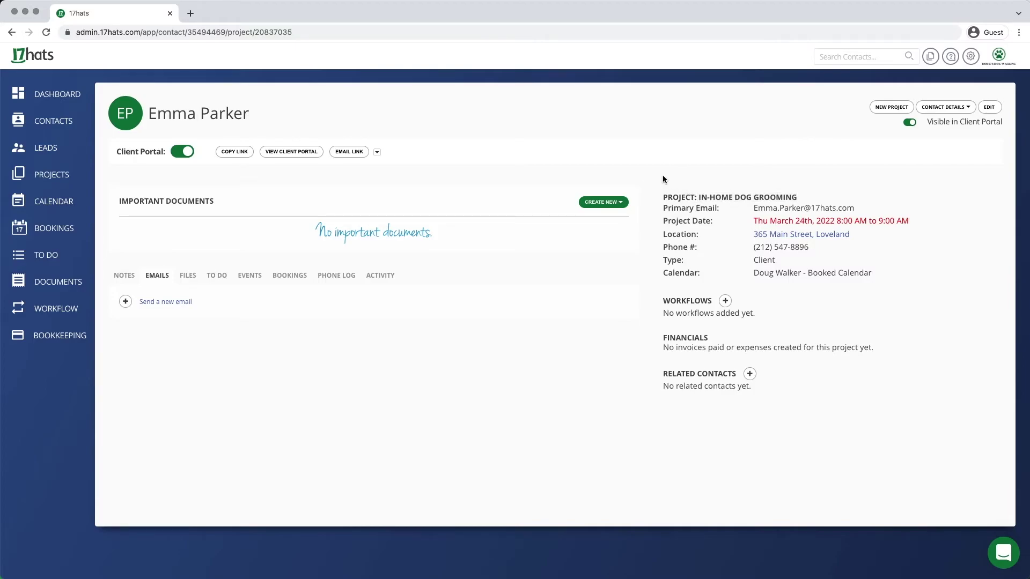
Create a project email from the 'Dog Grooming - Confirmation Email' template and send it.
click(610, 204)
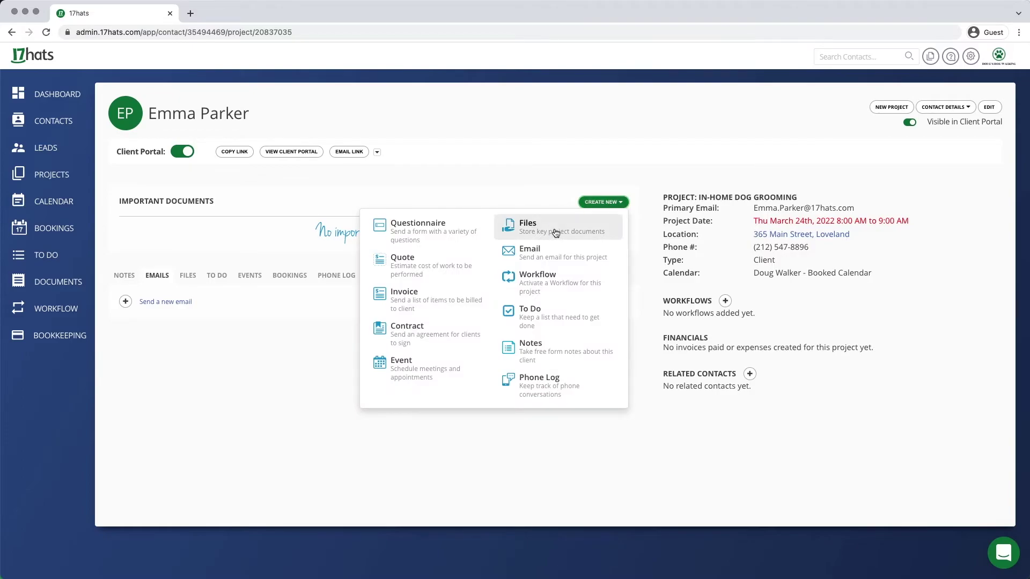
click(551, 250)
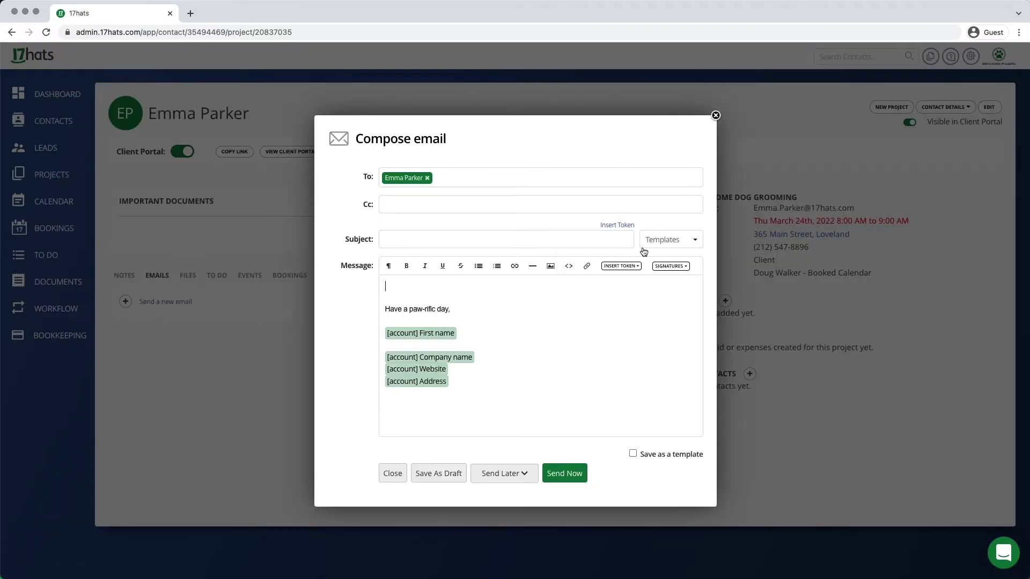
click(658, 244)
text(dog)
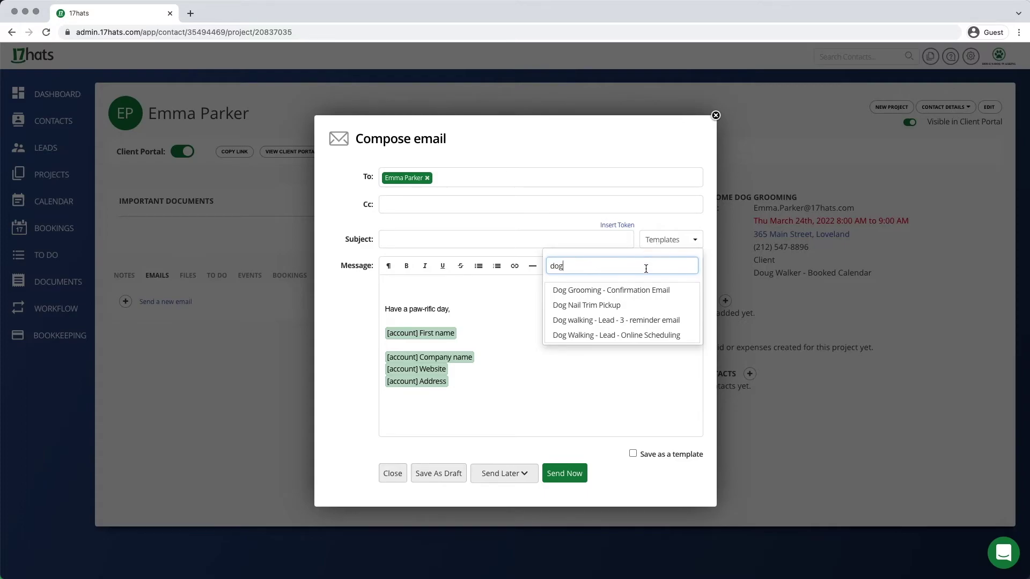
click(601, 290)
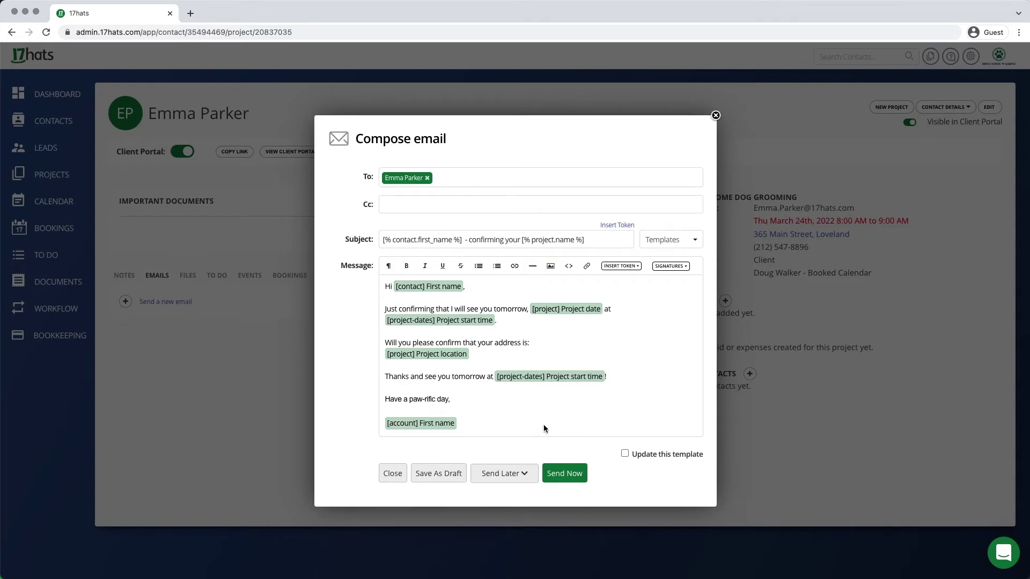
click(570, 478)
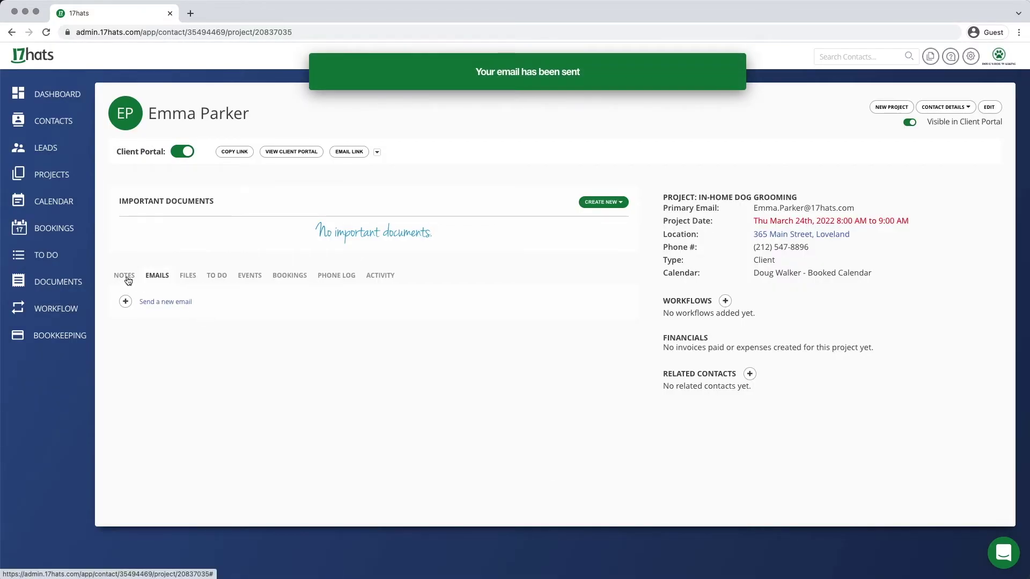
Open the sent confirmation email from the project's Emails tab to check its personalized tokens.
click(124, 275)
click(155, 277)
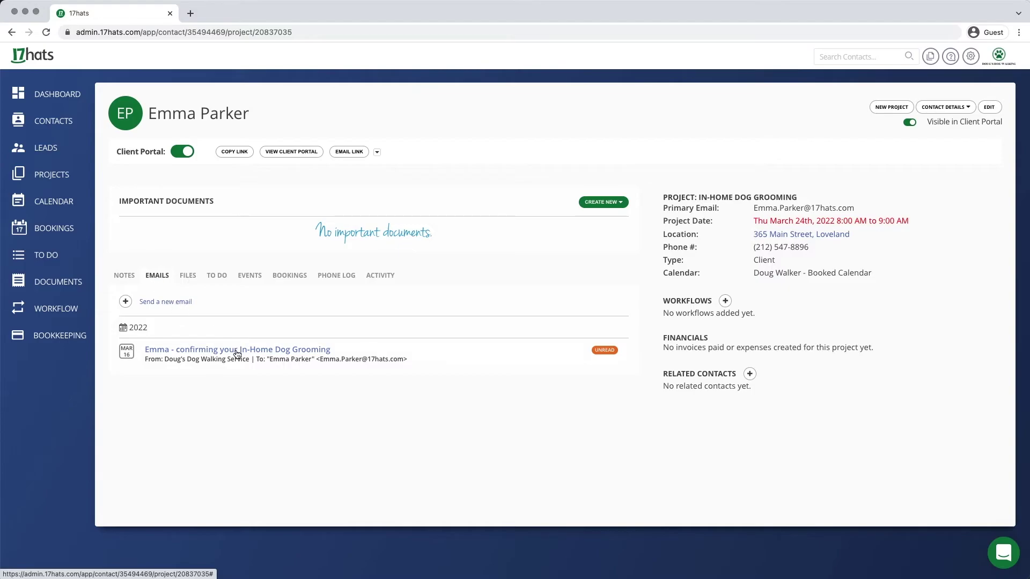
click(237, 352)
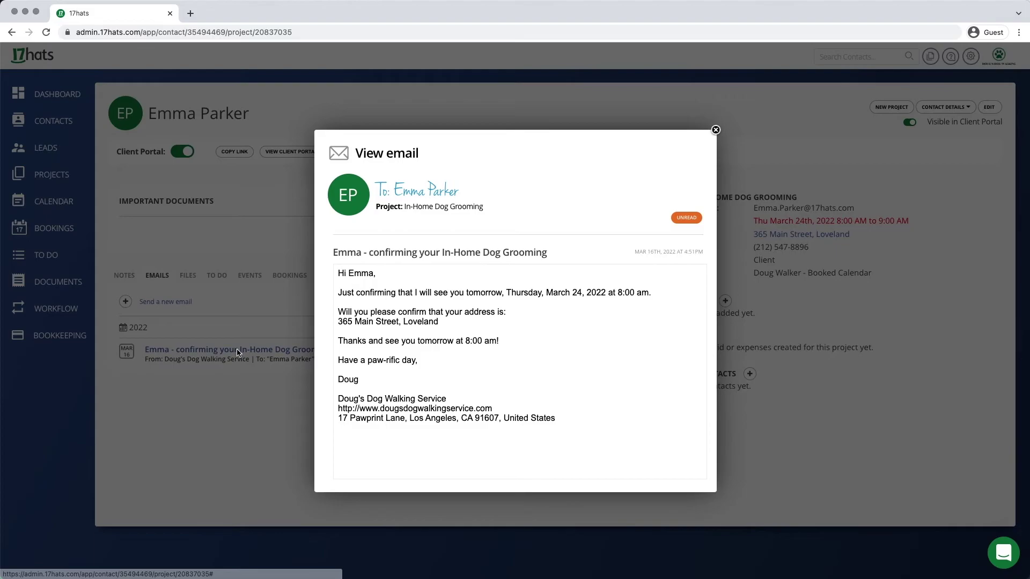
drag(599, 158, 518, 147)
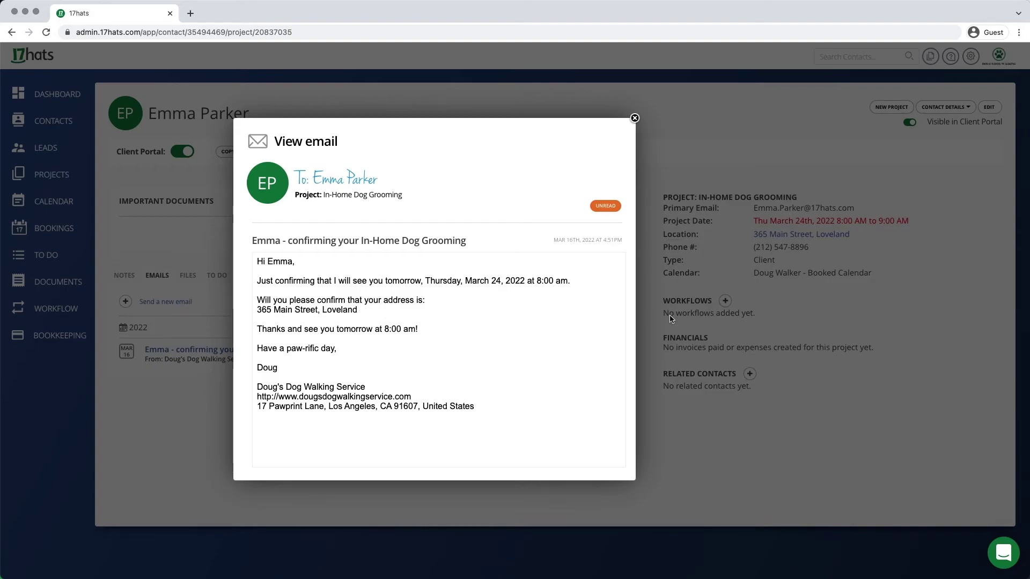
Find the second client through a contacts search for 'c' and open their In-Home Dog Grooming project.
click(634, 119)
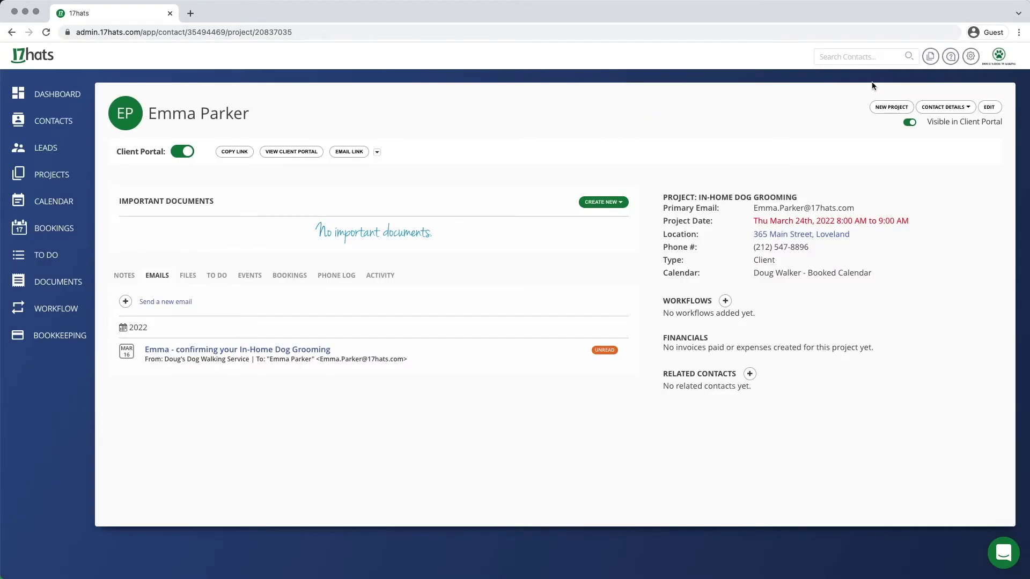
click(862, 58)
text(clint)
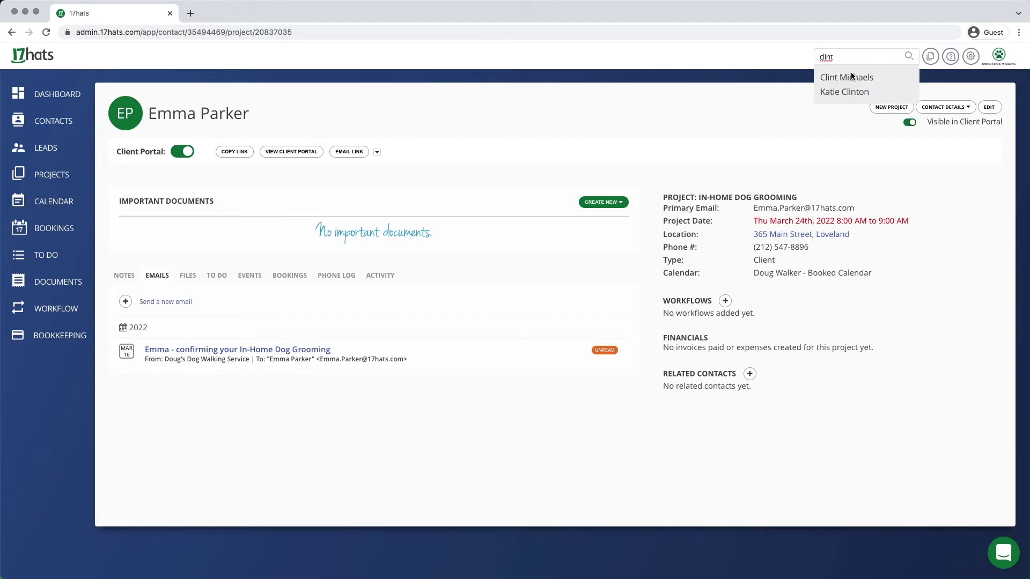
click(852, 77)
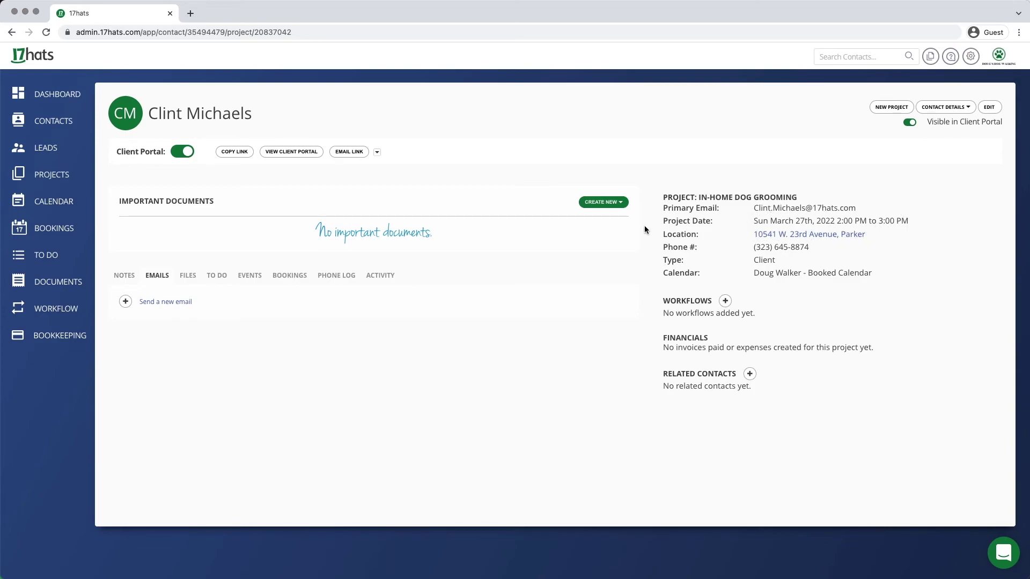
Create a new project email from the Dog Grooming - Confirmation Email template and send it.
click(619, 203)
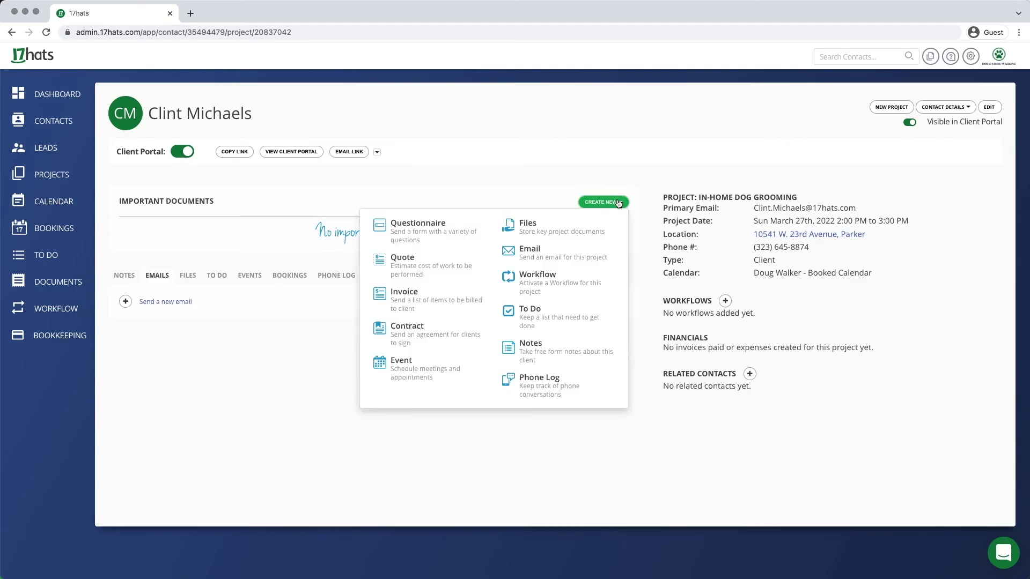
click(552, 249)
click(676, 247)
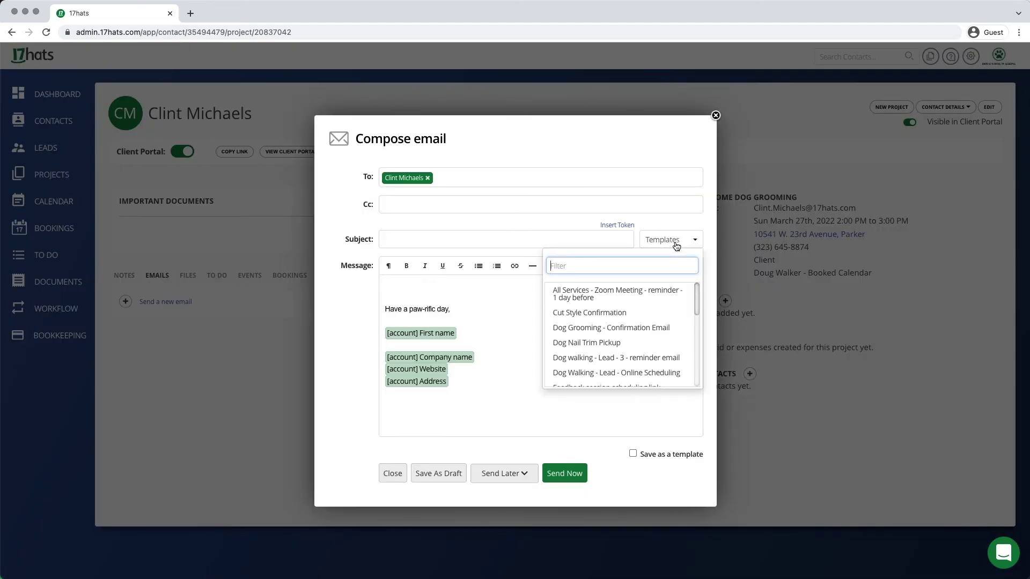
text(gr)
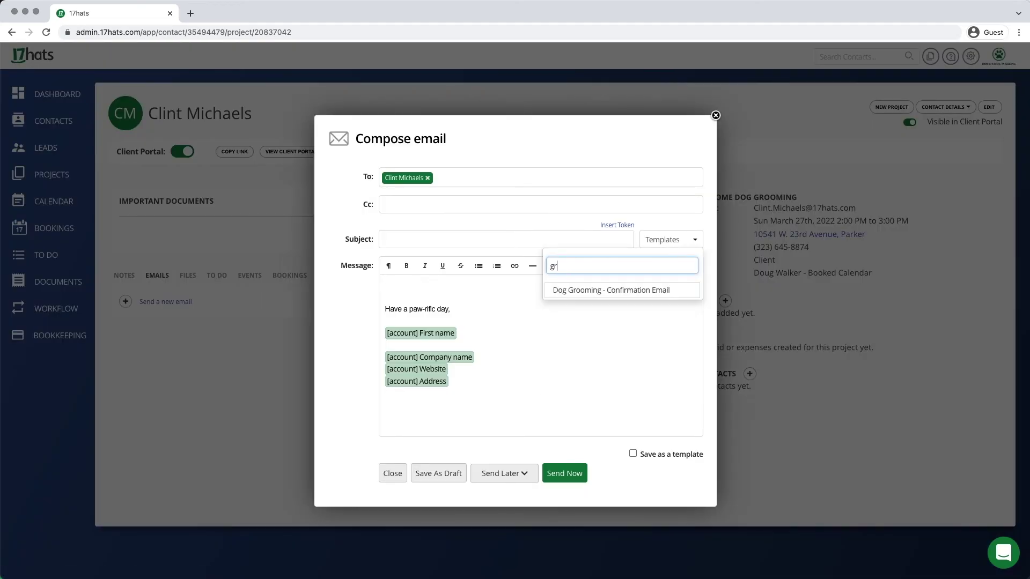
click(667, 288)
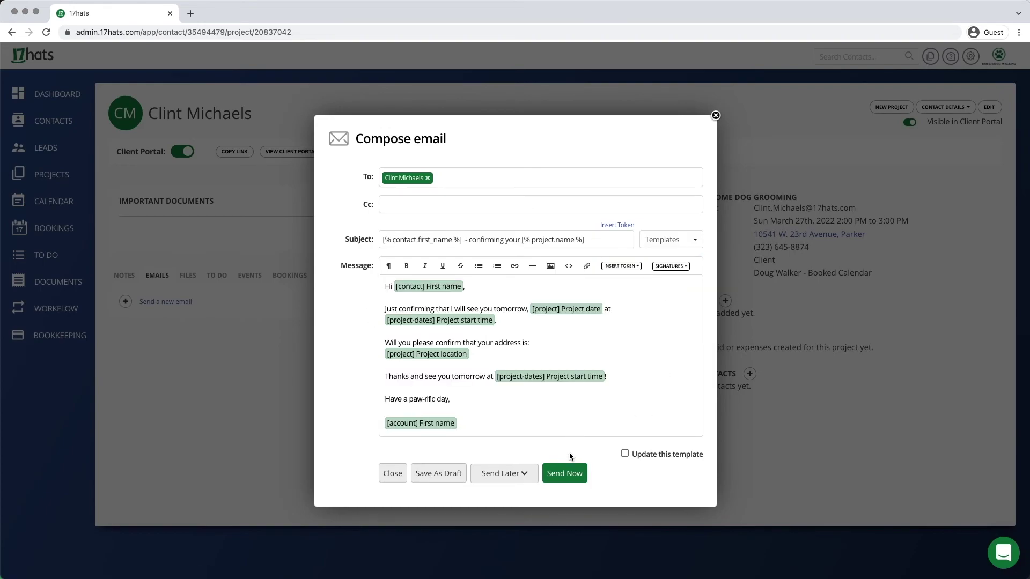
click(568, 474)
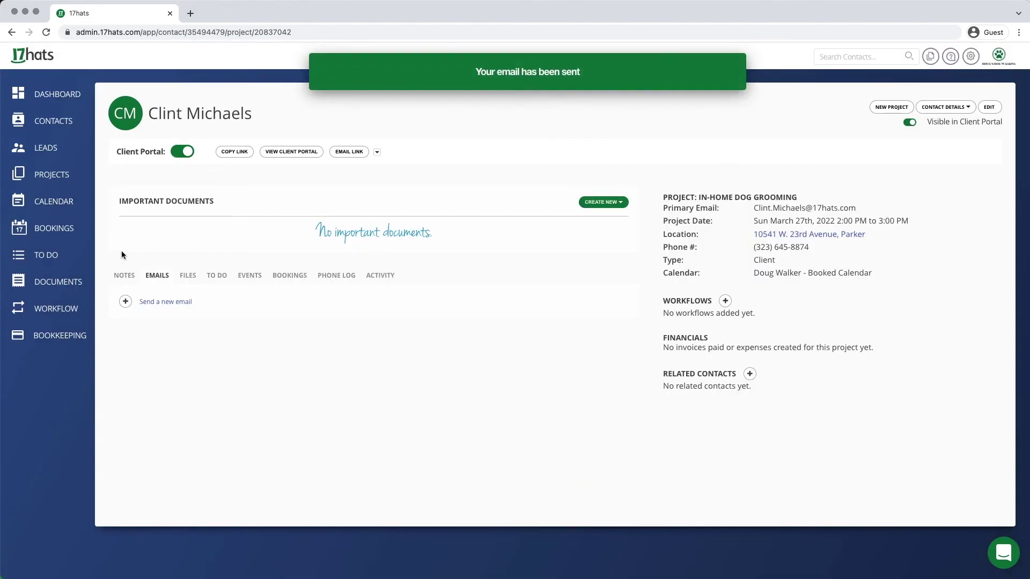
Review the sent confirmation email in the project's Emails list, then close it and go to Notes.
click(156, 276)
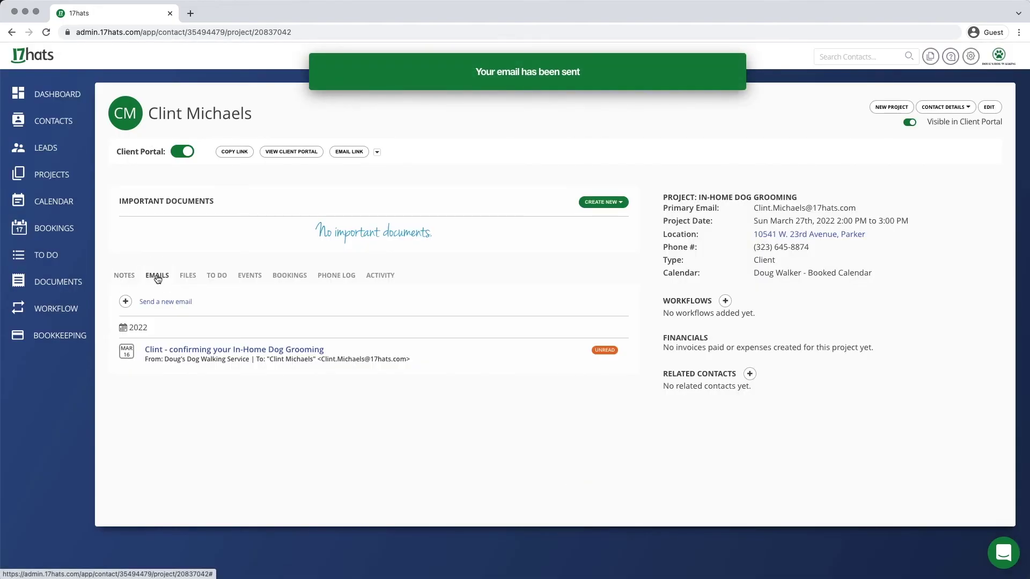
click(181, 351)
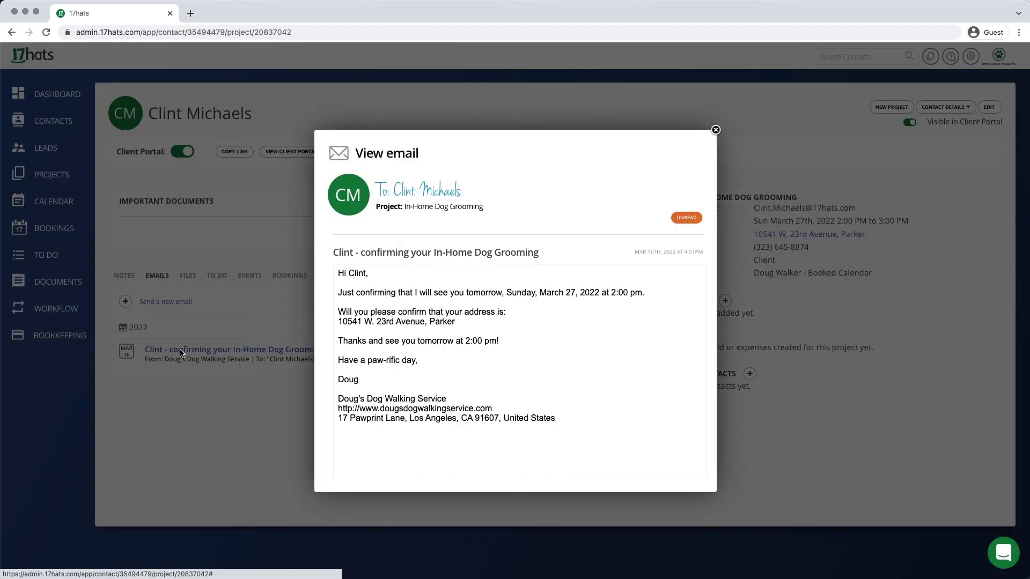
click(717, 130)
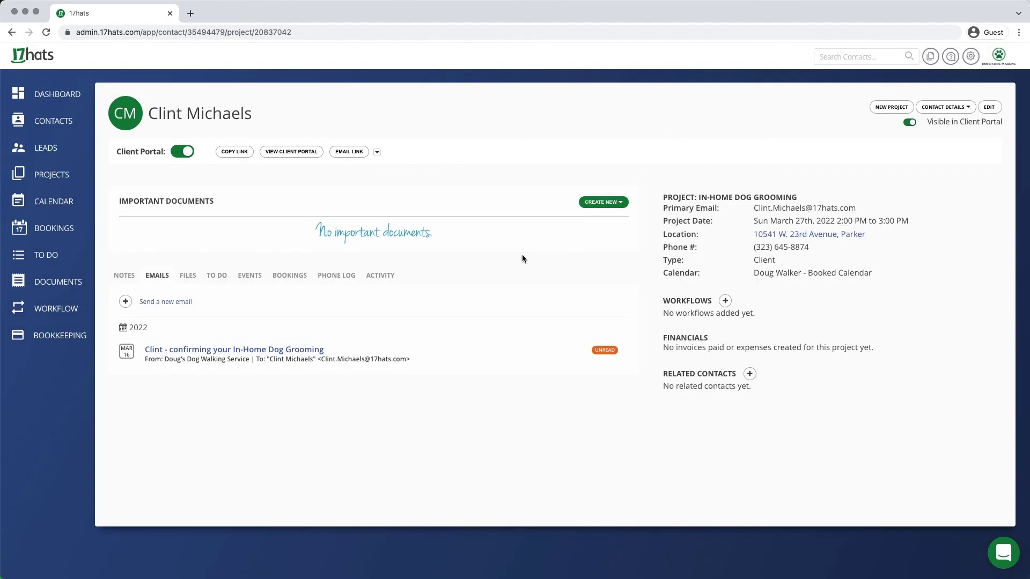
click(128, 278)
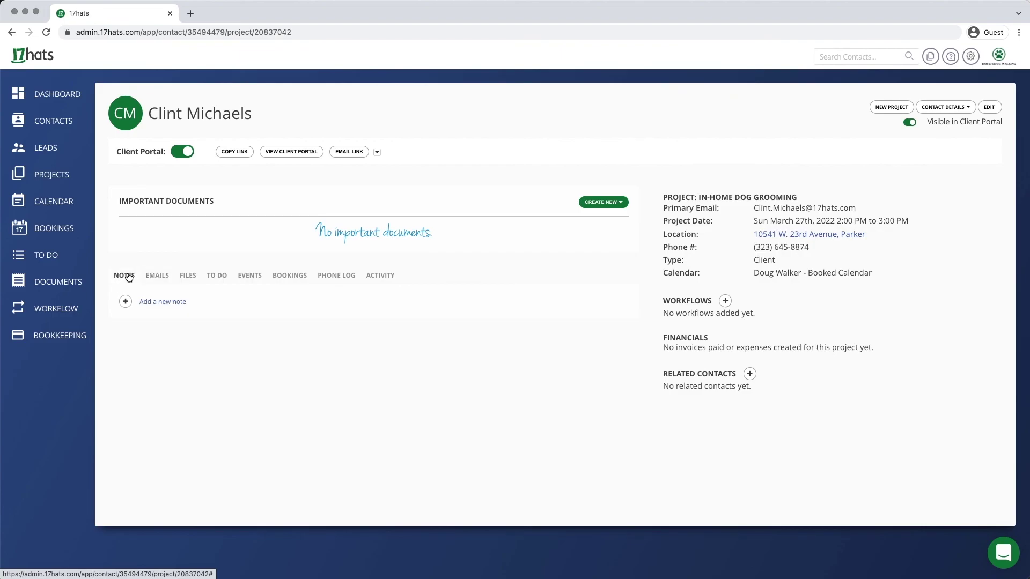